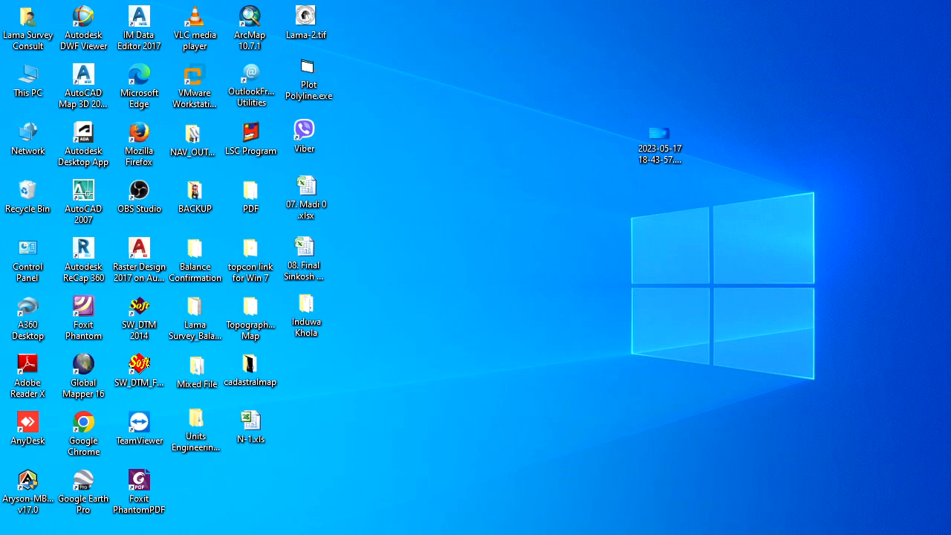
- Switch to AutoCAD Map 3D to look at the empty Drawing1.dwg, and minimise it again
click(504, 534)
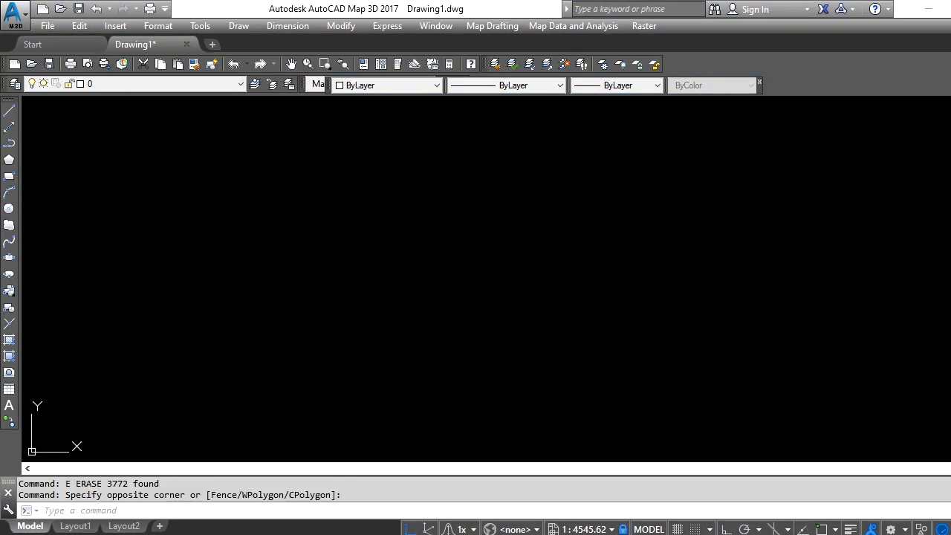
click(442, 325)
click(442, 325)
click(931, 6)
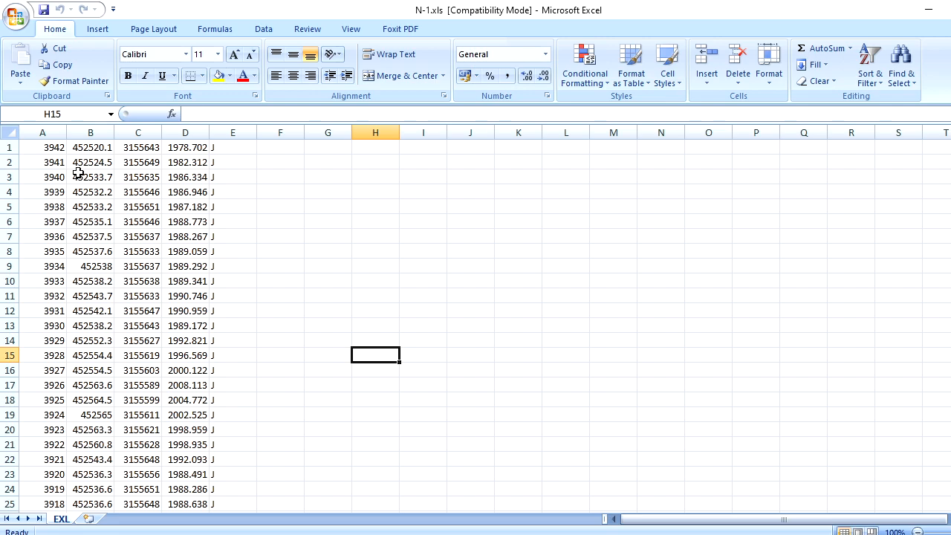
- Select all survey point rows in columns A to E of N-1.xls and minimise Excel
drag(47, 147, 240, 287)
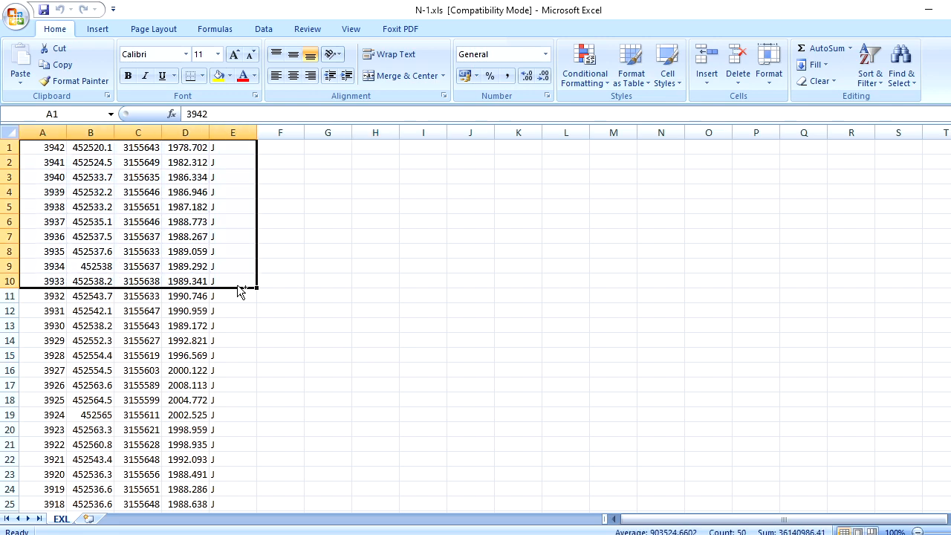
key(ctrl+shift+Down)
click(928, 10)
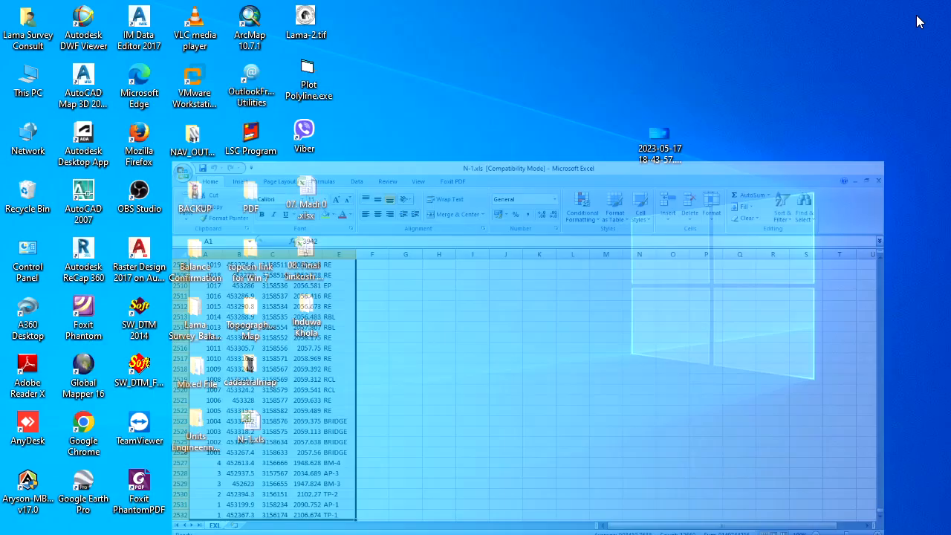
- Launch SW_DTM 2014 over the AutoCAD drawing and move its window below the AutoCAD toolbars
double_click(140, 319)
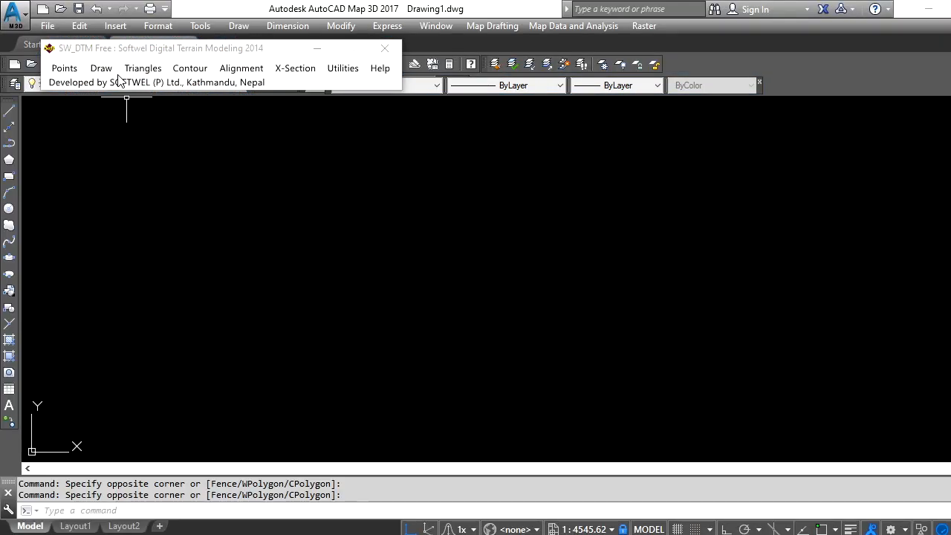
drag(179, 53, 179, 113)
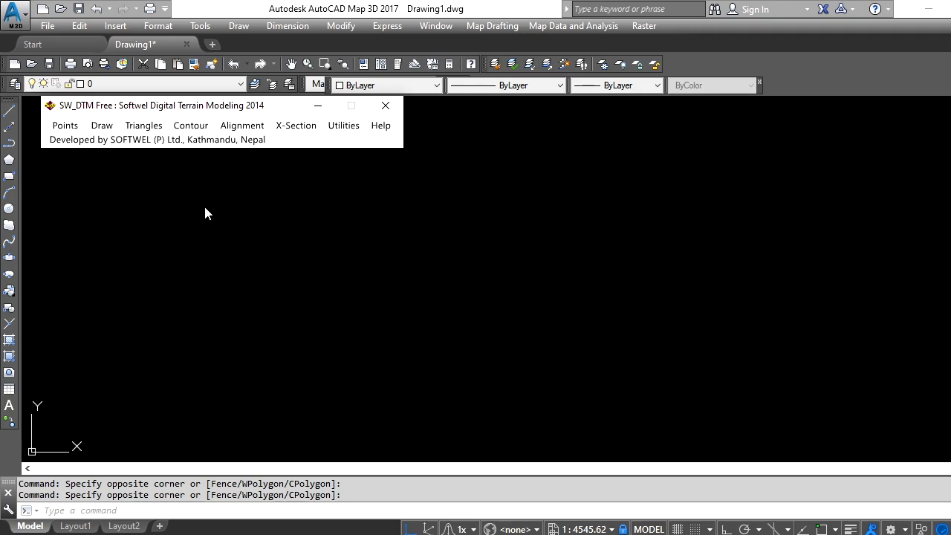
- Import the selected Excel survey points into the drawing with a point label scale of .05
click(67, 128)
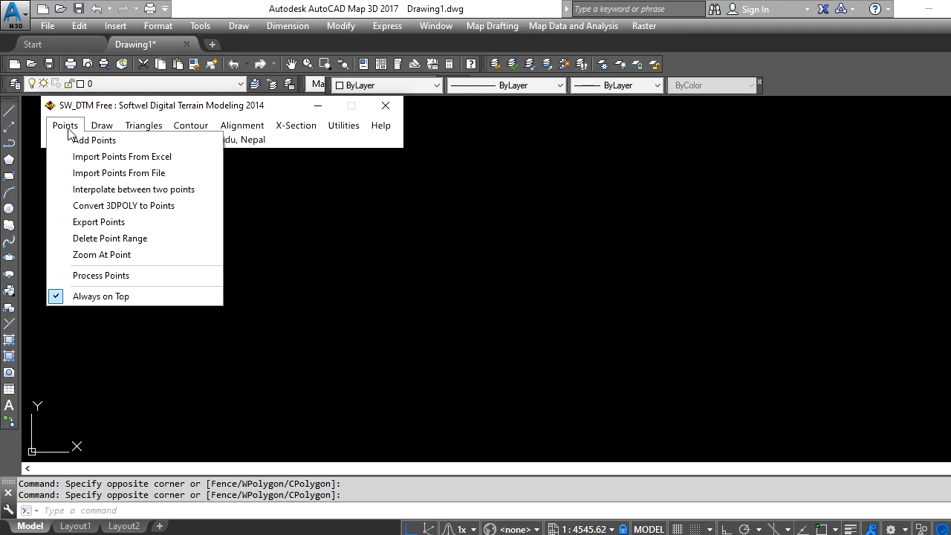
click(104, 158)
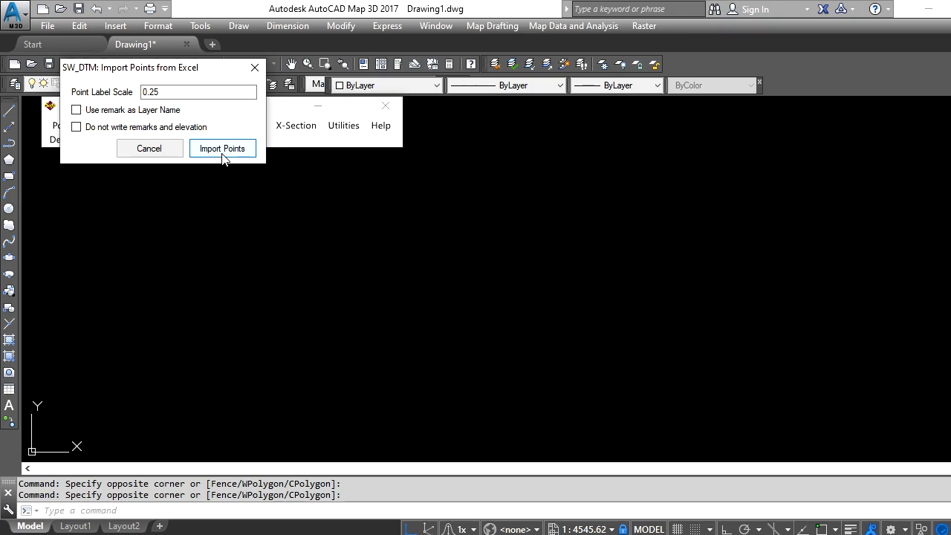
drag(182, 92, 134, 101)
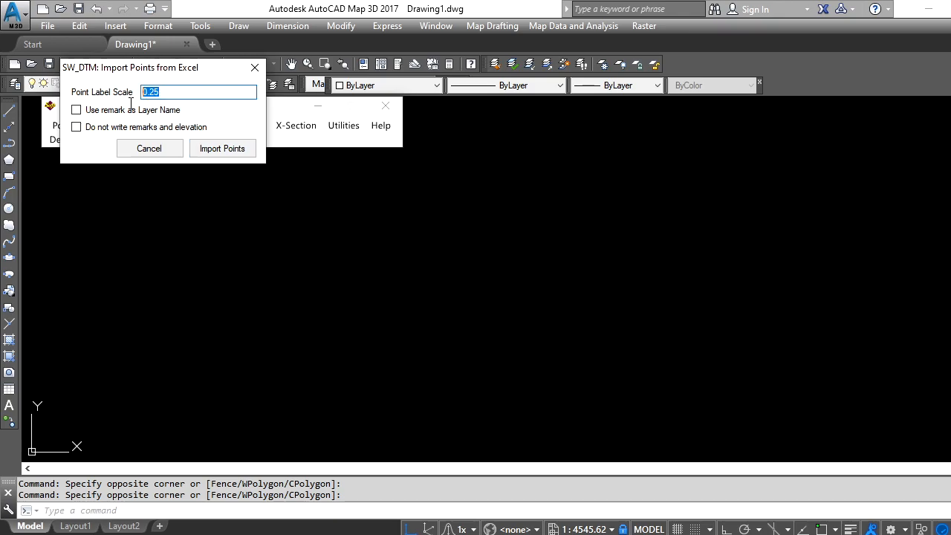
key(BackSpace)
text(.05)
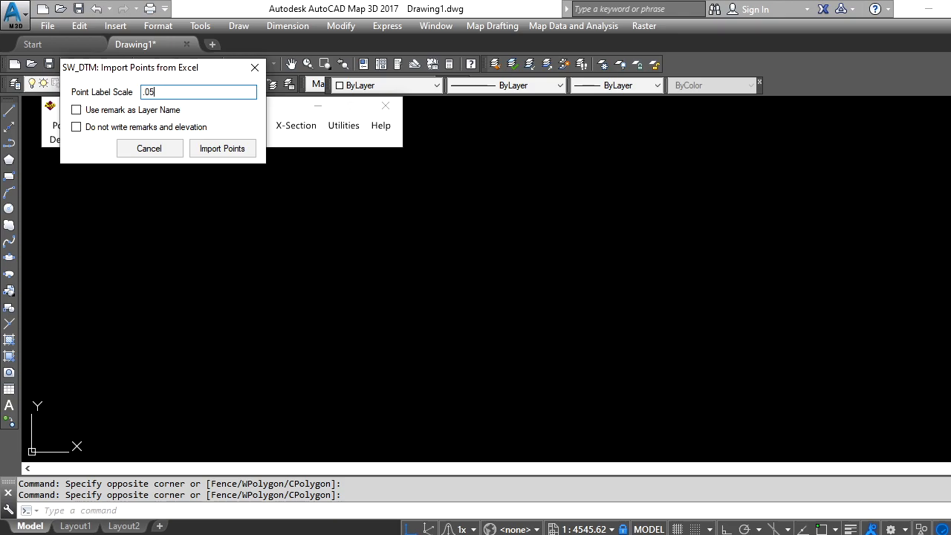
click(230, 154)
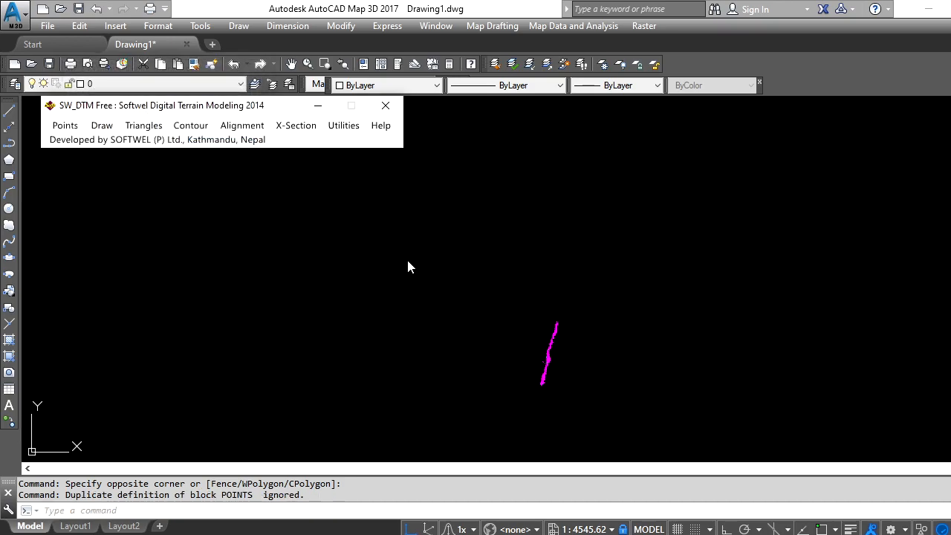
- Start an SW_DTM boundary and draw its first segments around the southern end of the imported points
scroll(535, 345, up, 6)
middle_drag(560, 380, 560, 381)
scroll(510, 290, up, 5)
scroll(505, 289, down, 4)
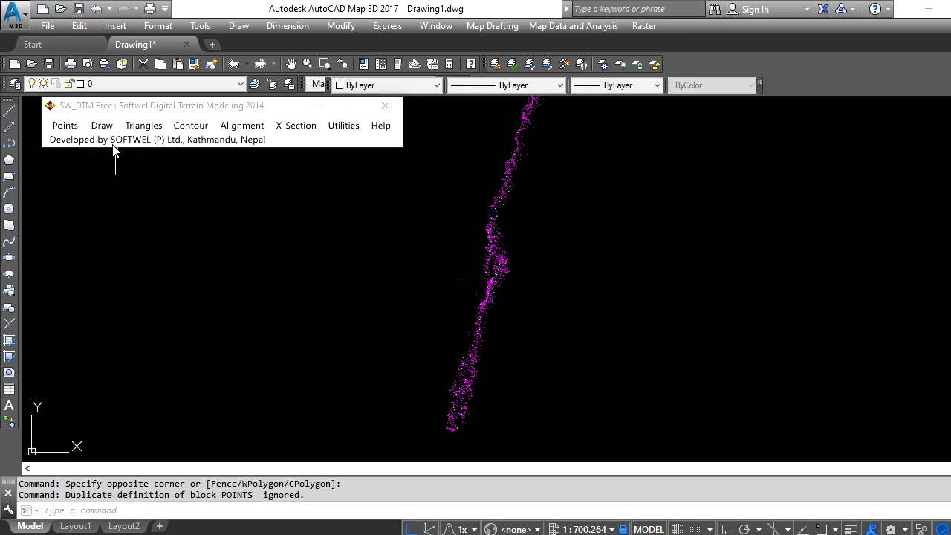
click(105, 128)
click(104, 128)
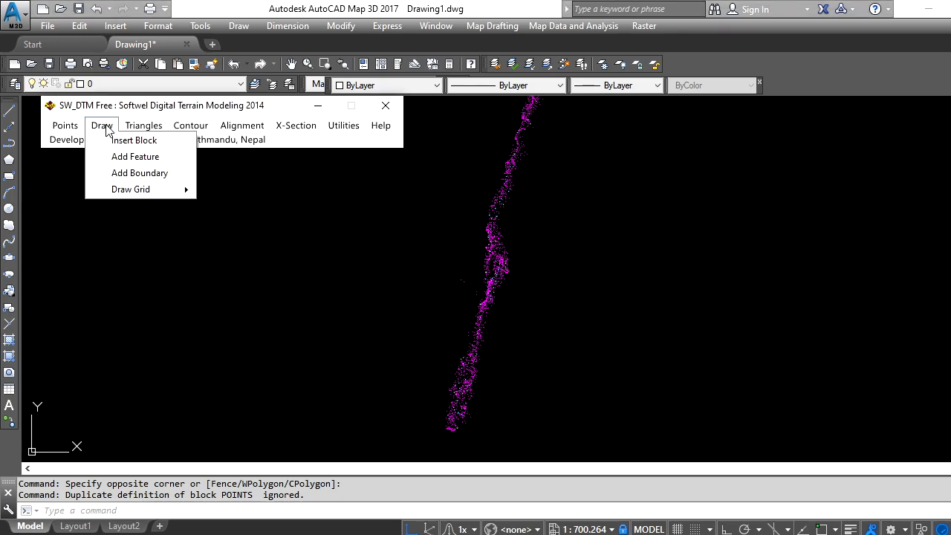
click(132, 173)
scroll(460, 318, down, 3)
scroll(439, 293, up, 8)
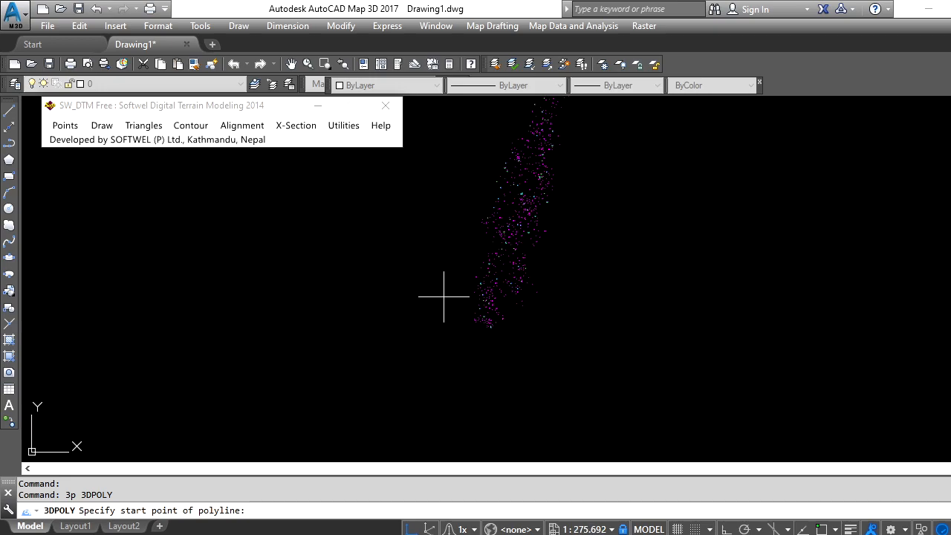
click(470, 355)
click(540, 391)
middle_drag(599, 361, 392, 419)
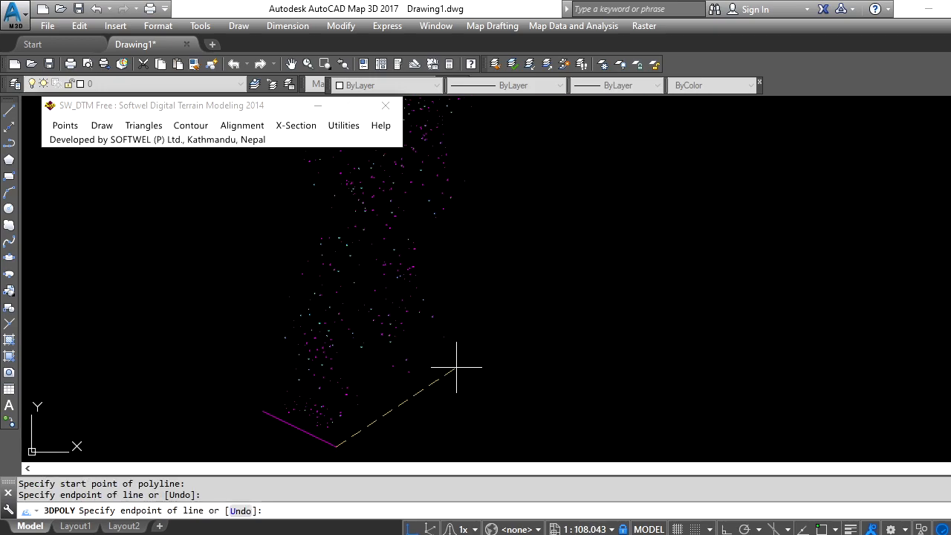
click(457, 371)
- Continue the boundary polyline northwards along the east side of the point strip
click(461, 240)
middle_drag(479, 190, 424, 314)
scroll(441, 265, down, 6)
click(434, 242)
scroll(442, 198, up, 1)
click(429, 301)
click(451, 258)
middle_drag(438, 191, 444, 335)
click(446, 301)
click(438, 250)
click(463, 222)
scroll(484, 198, down, 2)
middle_drag(501, 155, 466, 266)
scroll(467, 266, up, 2)
scroll(476, 206, down, 3)
scroll(441, 287, up, 3)
click(444, 283)
middle_drag(484, 218, 470, 275)
click(470, 274)
click(477, 221)
- Draw the boundary polyline around the northern end of the point strip
click(457, 175)
click(431, 164)
click(386, 198)
click(383, 252)
- Trace the boundary polyline southwards along the west side of the points back to its start and finish it
middle_drag(365, 328, 426, 189)
click(423, 193)
click(384, 315)
middle_drag(356, 408, 456, 225)
middle_drag(412, 327, 468, 211)
click(466, 227)
middle_drag(450, 332, 494, 213)
click(490, 259)
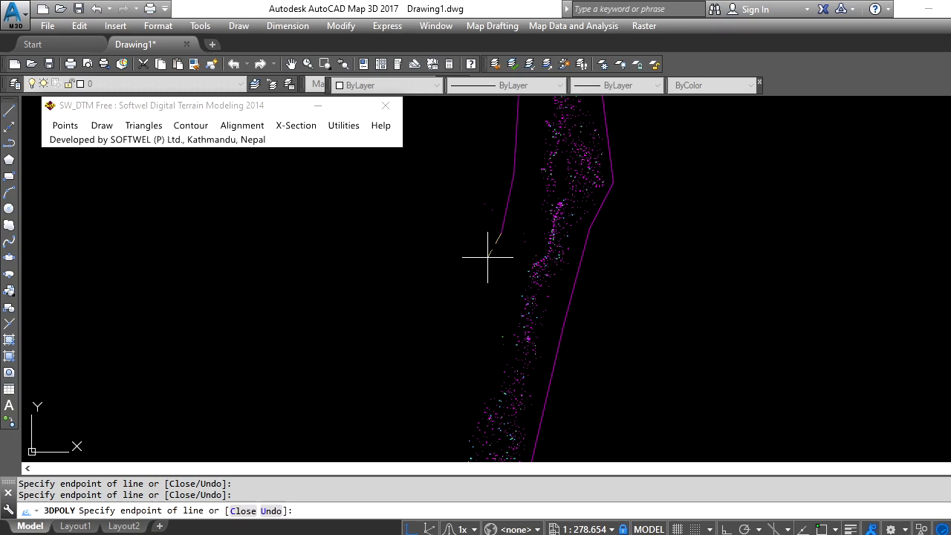
middle_drag(463, 357, 538, 220)
scroll(557, 261, up, 10)
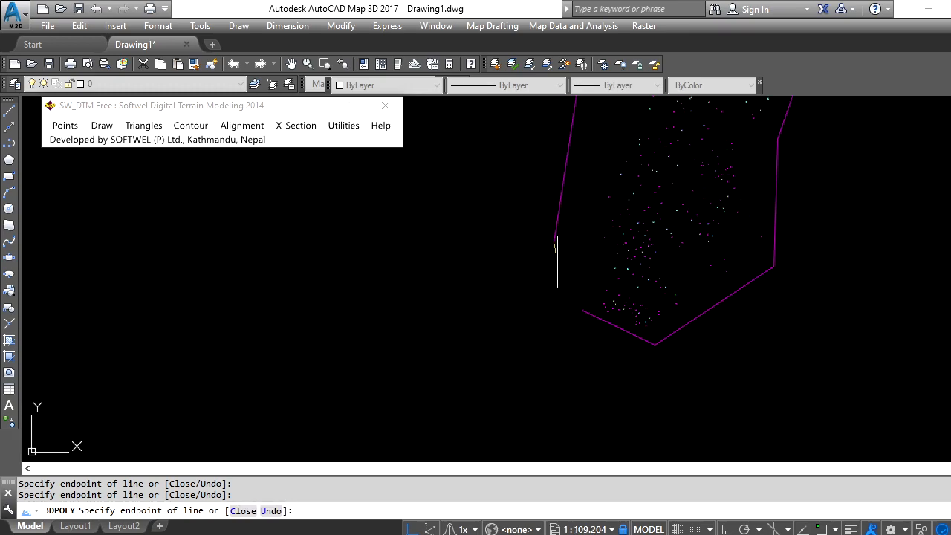
click(587, 303)
scroll(641, 355, down, 19)
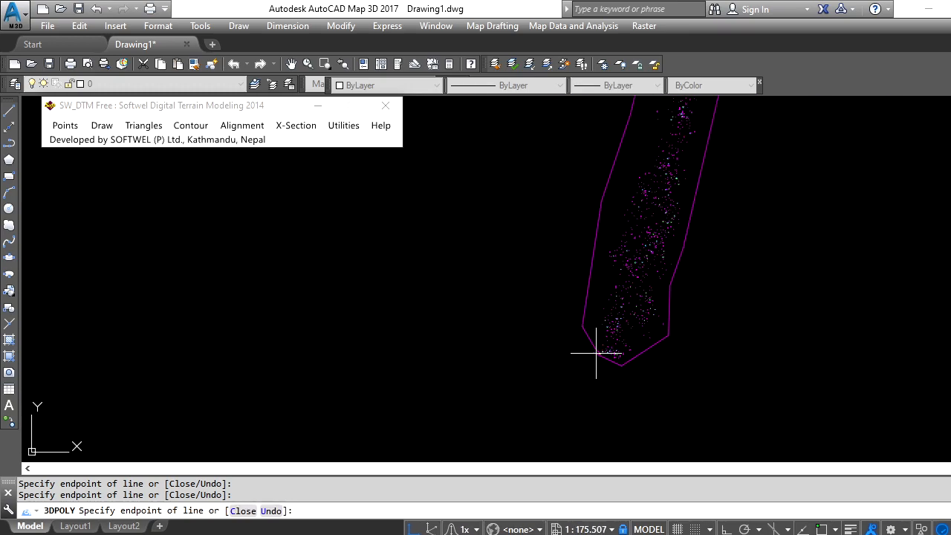
key(Return)
- Process the survey points inside the boundary with SW_DTM's Process Points command
middle_drag(640, 277, 565, 316)
scroll(542, 286, up, 4)
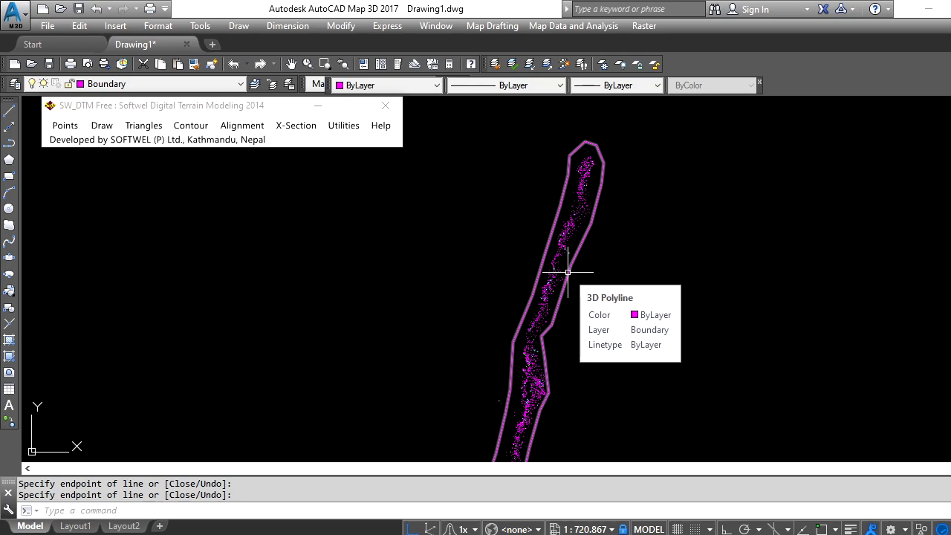
scroll(565, 271, up, 6)
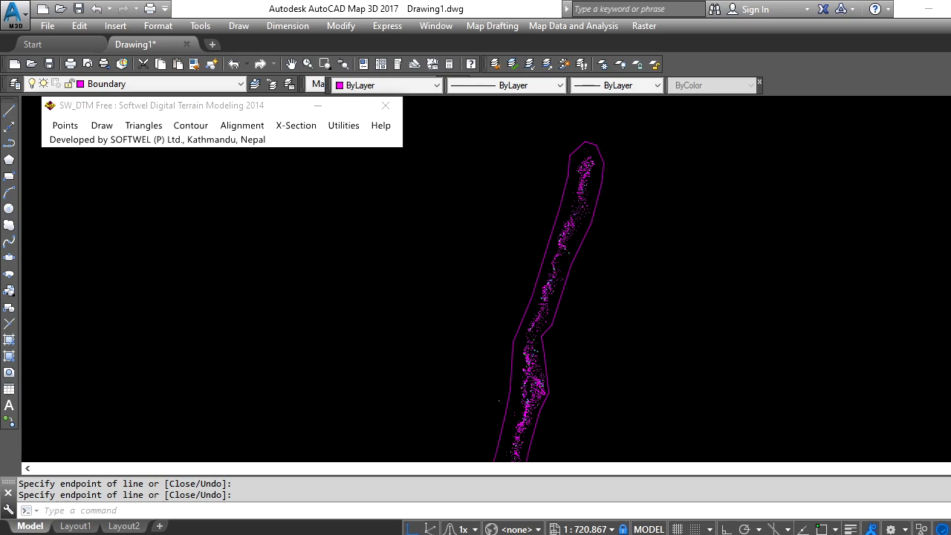
scroll(594, 259, down, 3)
scroll(519, 254, up, 3)
scroll(520, 254, down, 8)
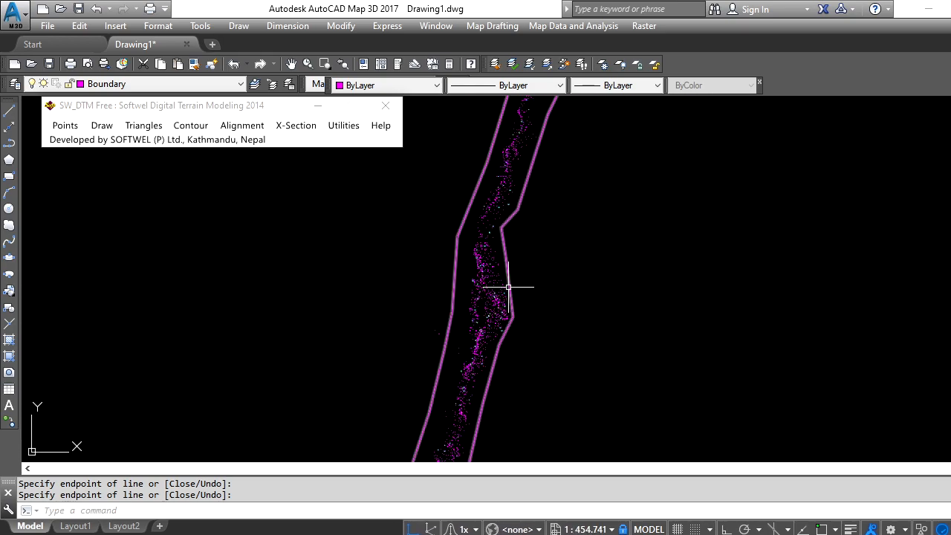
middle_drag(380, 229, 383, 293)
click(66, 126)
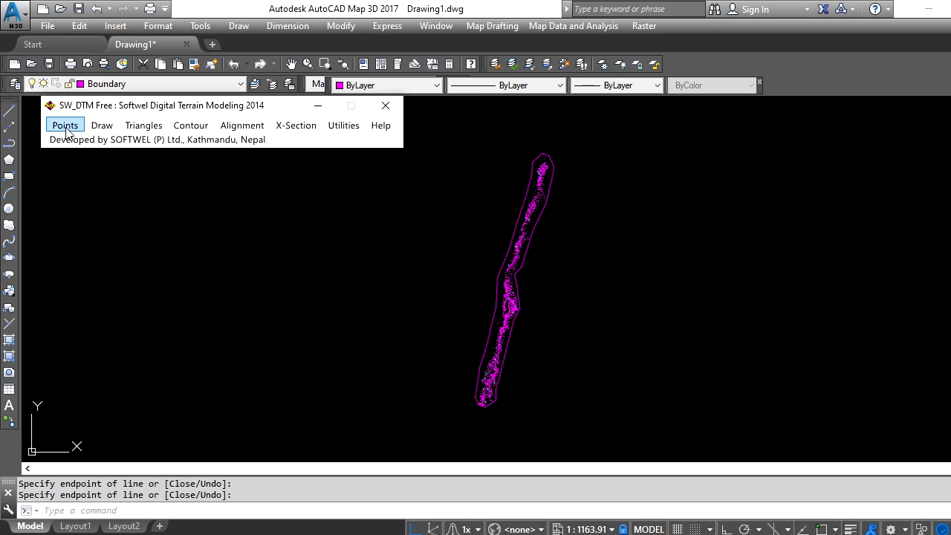
click(65, 126)
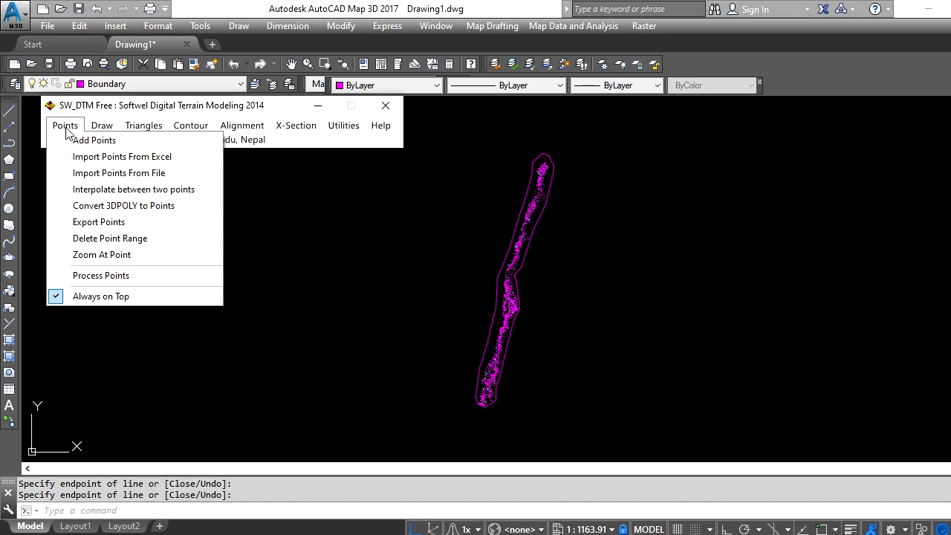
click(101, 276)
click(98, 273)
click(329, 438)
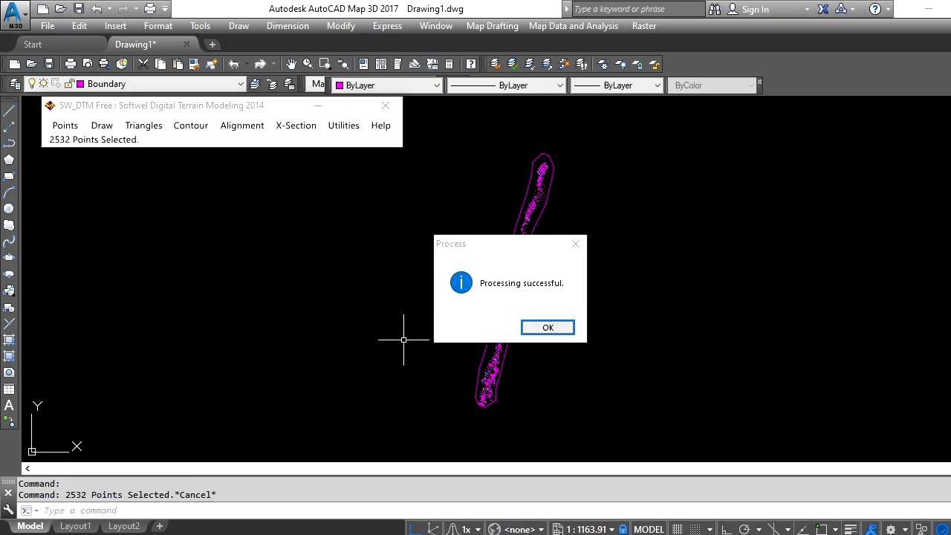
click(549, 329)
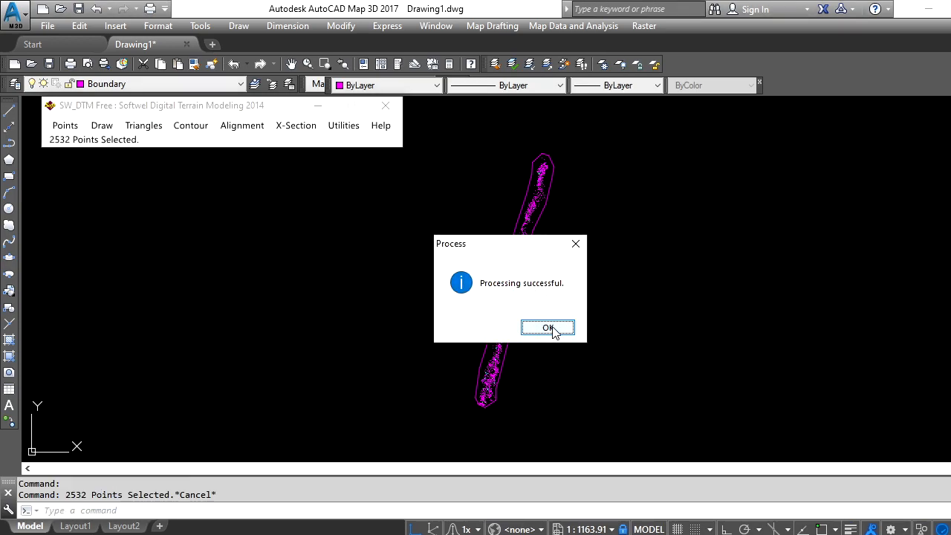
- Triangulate the processed survey points
click(144, 128)
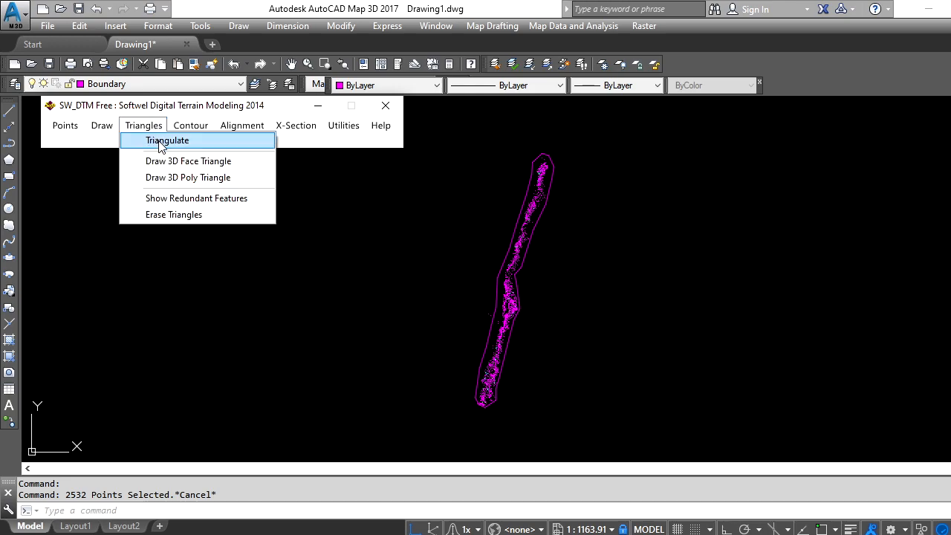
click(161, 142)
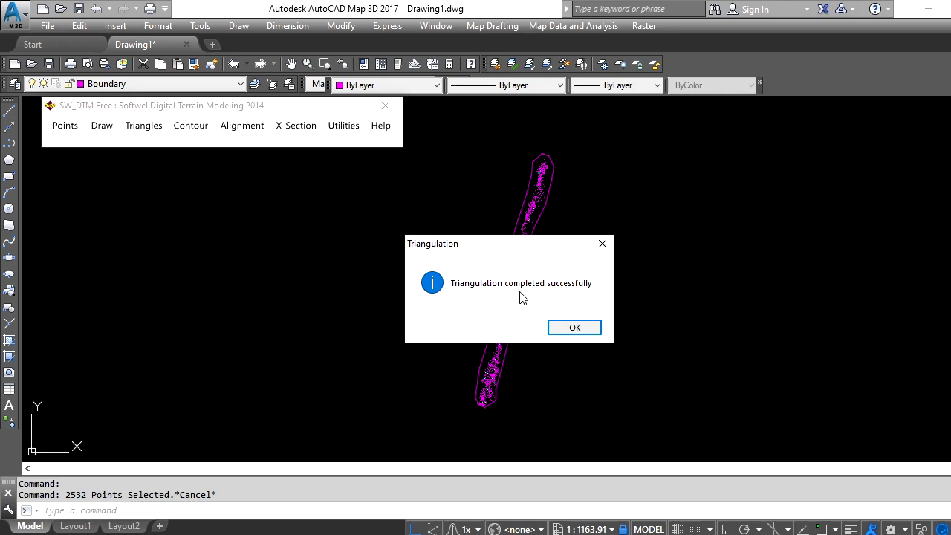
click(575, 327)
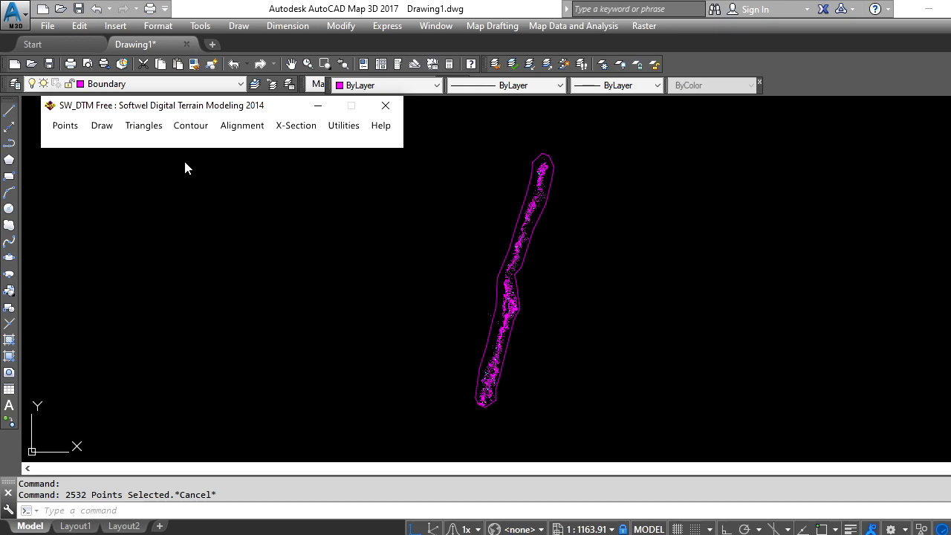
- Draw quick contours with a contour interval of 1.00, major contour of 5.00 and minimum distance of 0.10
click(190, 127)
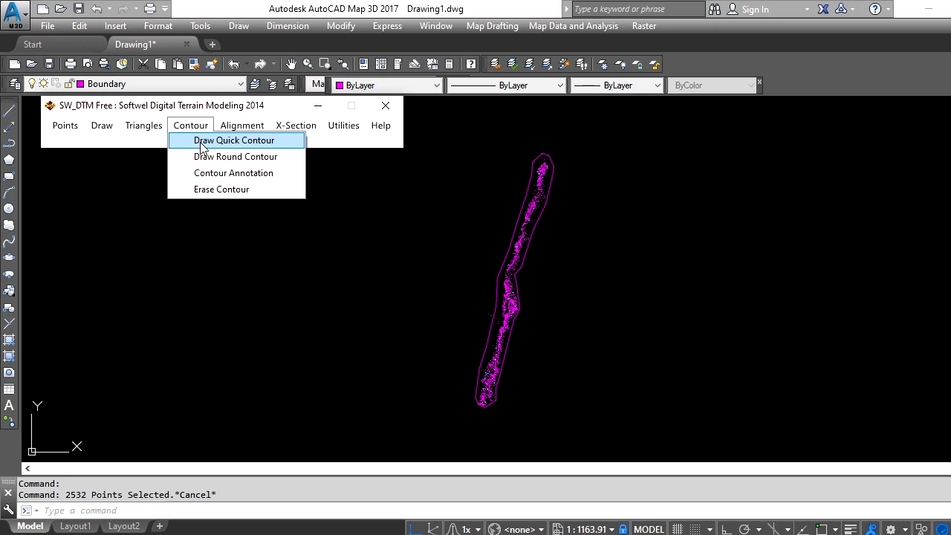
click(201, 143)
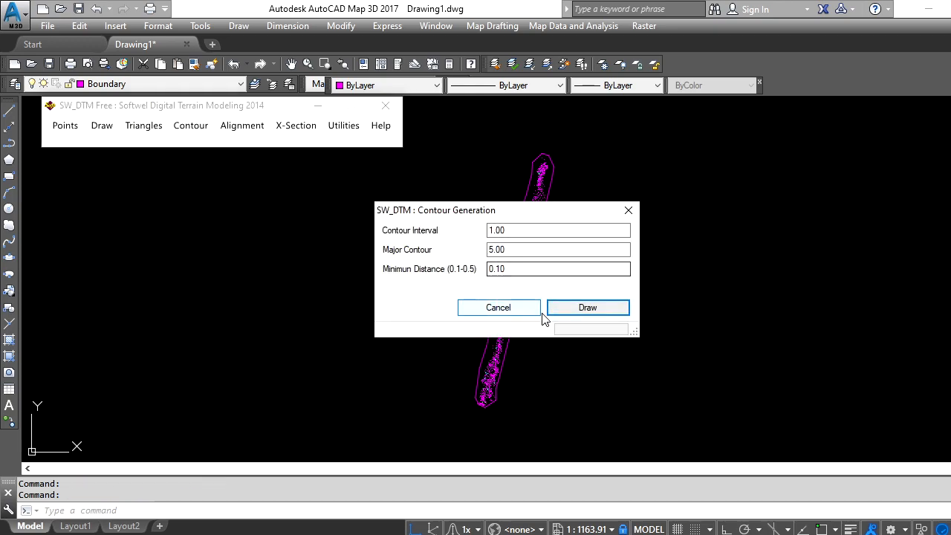
click(599, 309)
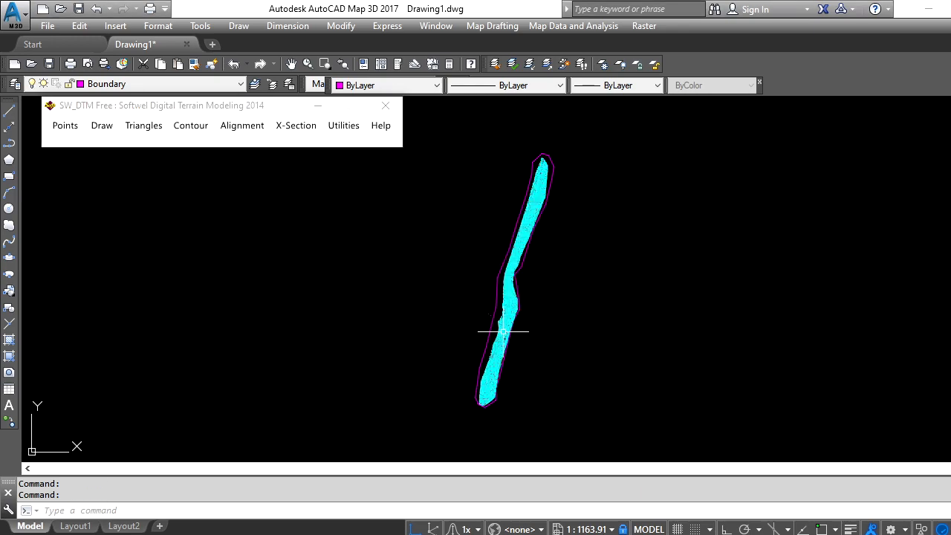
- Examine the generated contour lines along the whole survey strip, up close and in overview
scroll(520, 320, up, 15)
scroll(531, 290, down, 8)
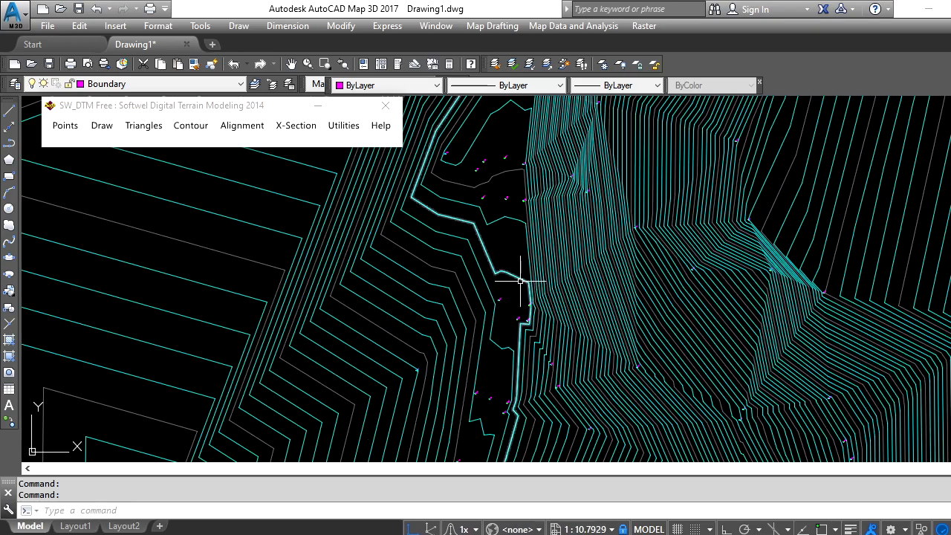
middle_drag(562, 252, 559, 383)
scroll(537, 246, up, 3)
scroll(538, 246, down, 3)
middle_drag(567, 205, 546, 276)
scroll(605, 197, up, 2)
scroll(582, 241, down, 3)
middle_drag(585, 192, 556, 307)
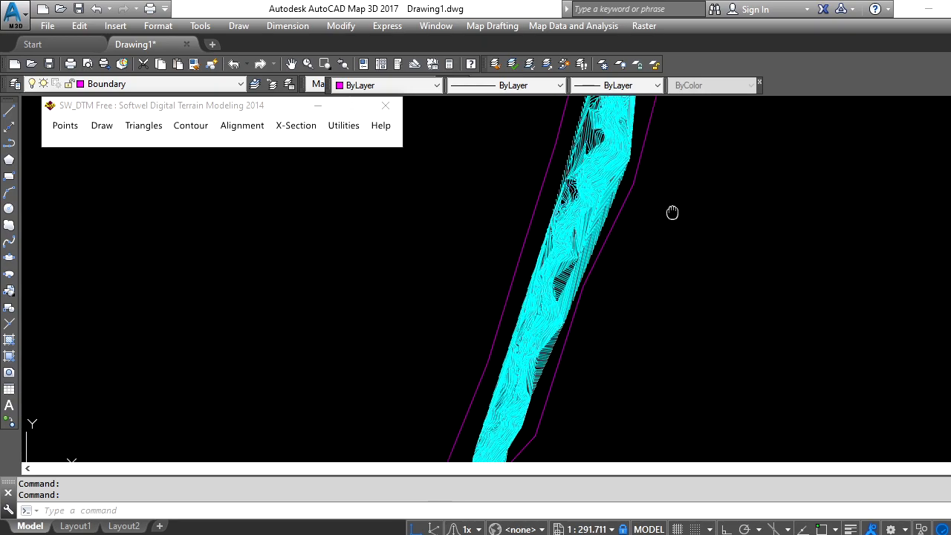
scroll(673, 197, up, 6)
scroll(675, 227, down, 6)
scroll(623, 196, up, 2)
scroll(526, 303, down, 6)
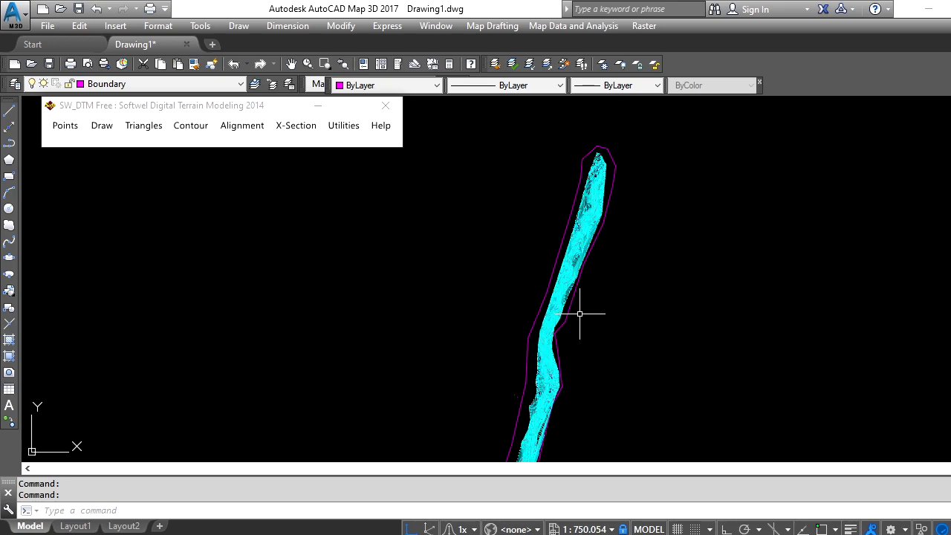
scroll(565, 279, up, 10)
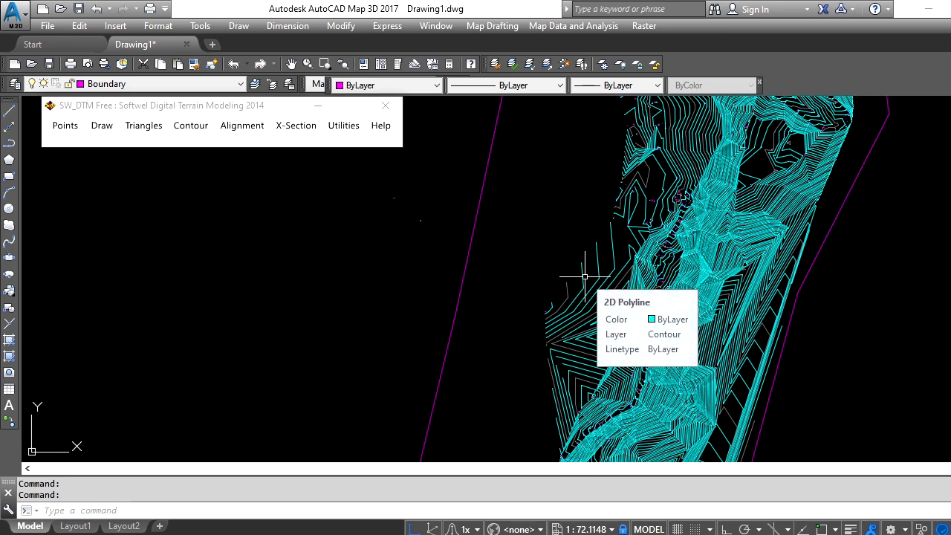
- Examine the contour lines from the southern end of the survey strip up to its northern part
scroll(579, 276, down, 6)
scroll(548, 201, down, 2)
scroll(548, 245, up, 6)
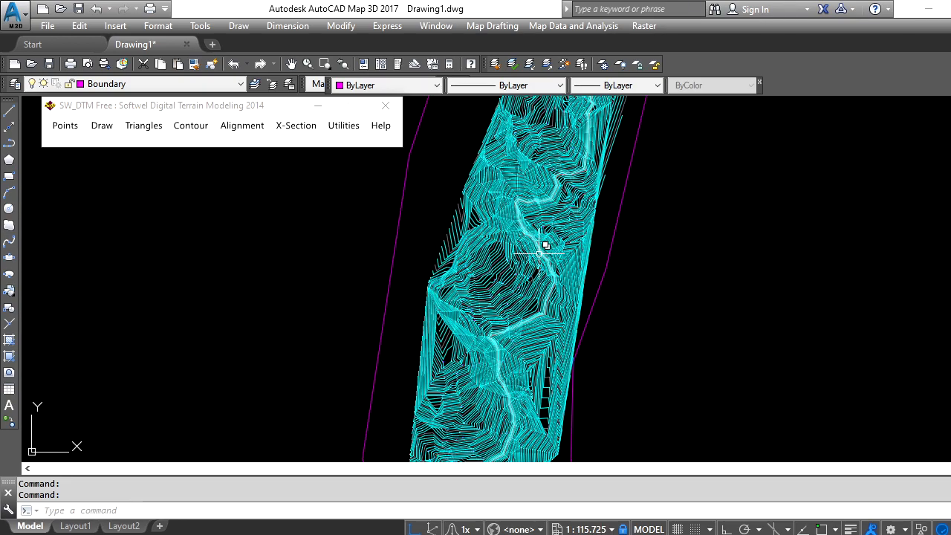
scroll(525, 260, down, 6)
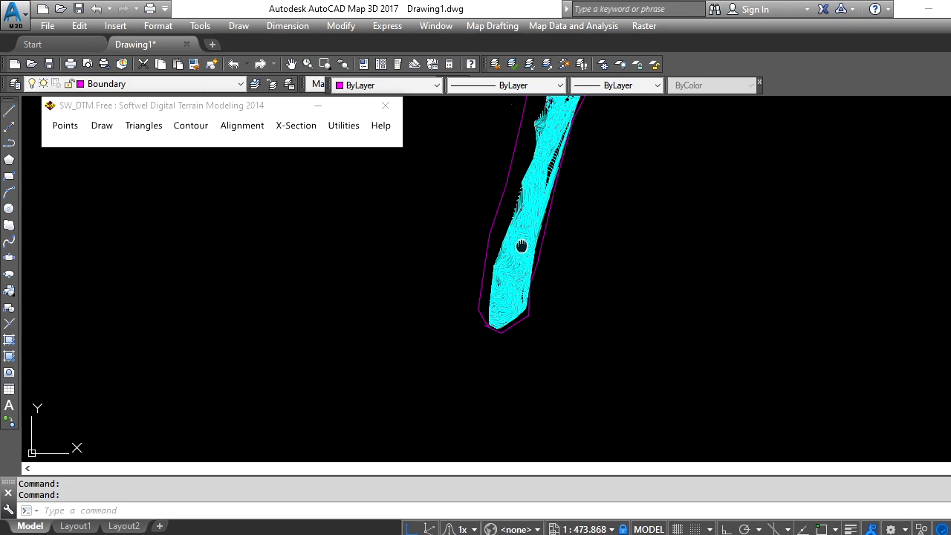
mouse_move(563, 203)
middle_down()
mouse_move(556, 260)
mouse_move(500, 352)
middle_up()
scroll(517, 227, up, 6)
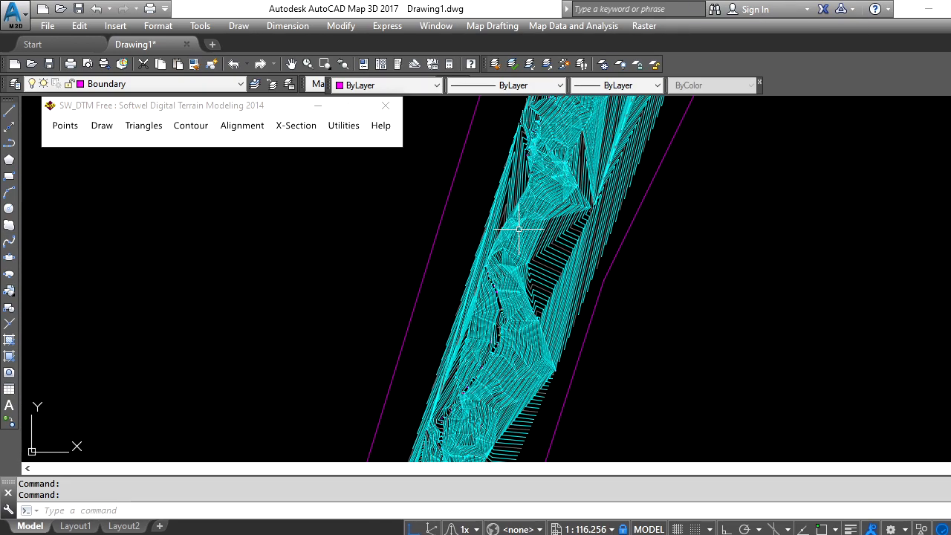
middle_drag(580, 137, 515, 298)
middle_drag(551, 137, 520, 244)
scroll(521, 227, up, 6)
scroll(486, 223, down, 6)
mouse_move(489, 241)
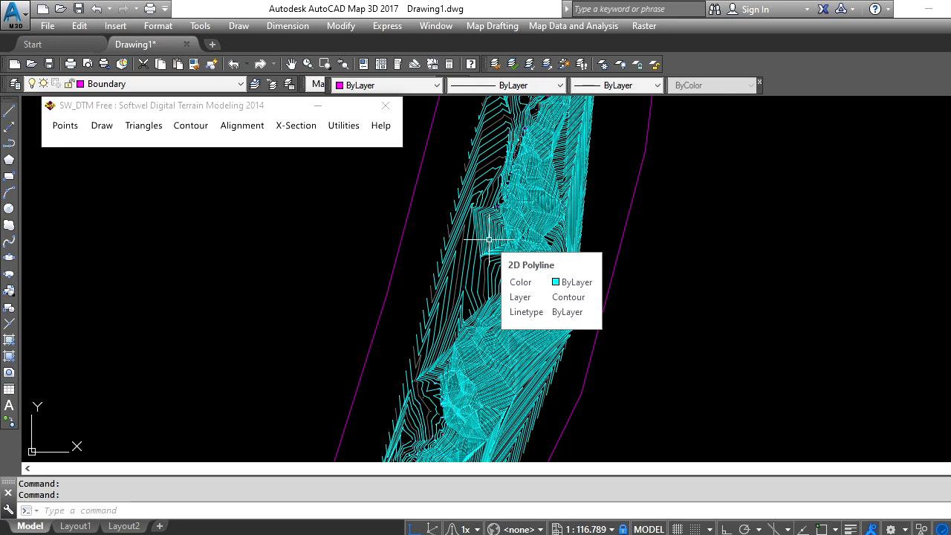
- Inspect the contour lines around the bend in the middle of the survey strip up close
scroll(489, 239, down, 3)
middle_drag(475, 324, 486, 242)
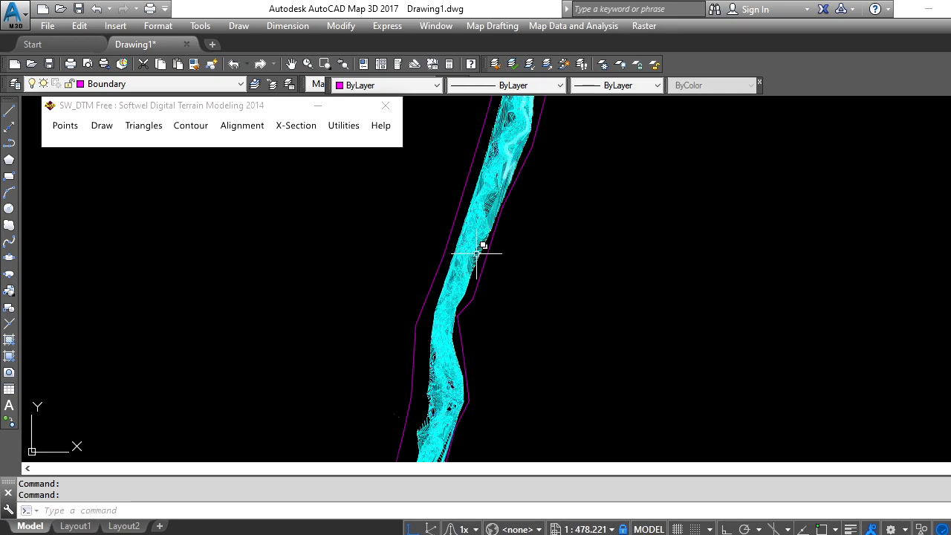
scroll(469, 251, up, 4)
scroll(448, 259, down, 1)
middle_drag(436, 324, 431, 367)
scroll(469, 301, up, 6)
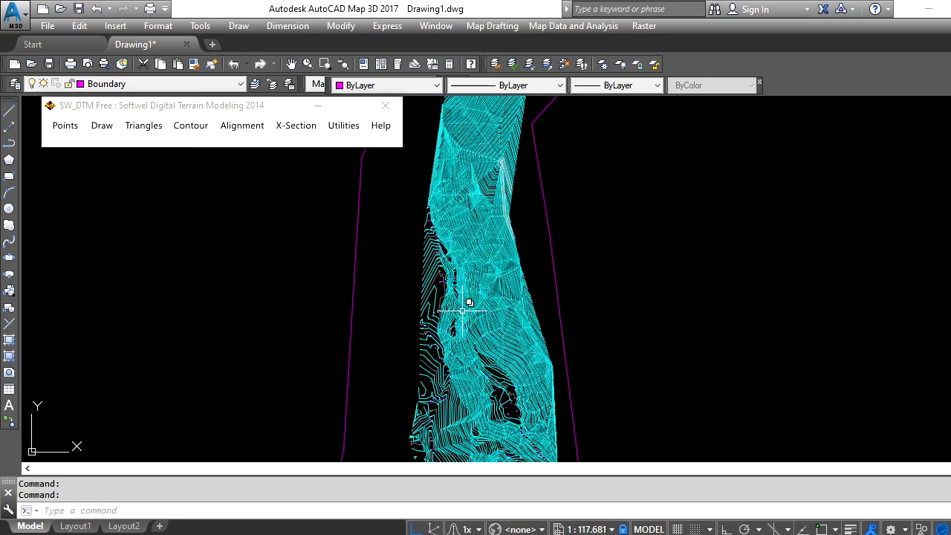
scroll(458, 321, down, 4)
scroll(483, 297, up, 1)
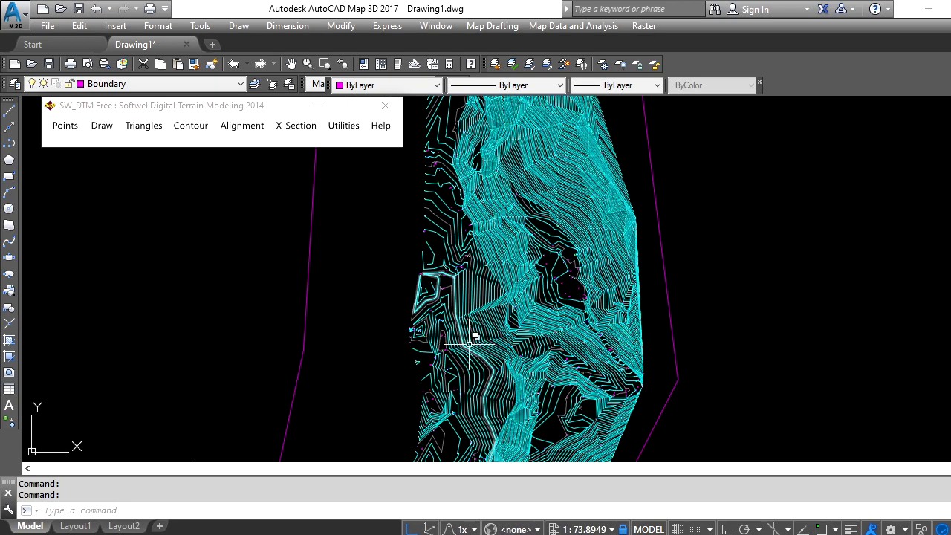
scroll(500, 227, up, 5)
scroll(505, 238, down, 10)
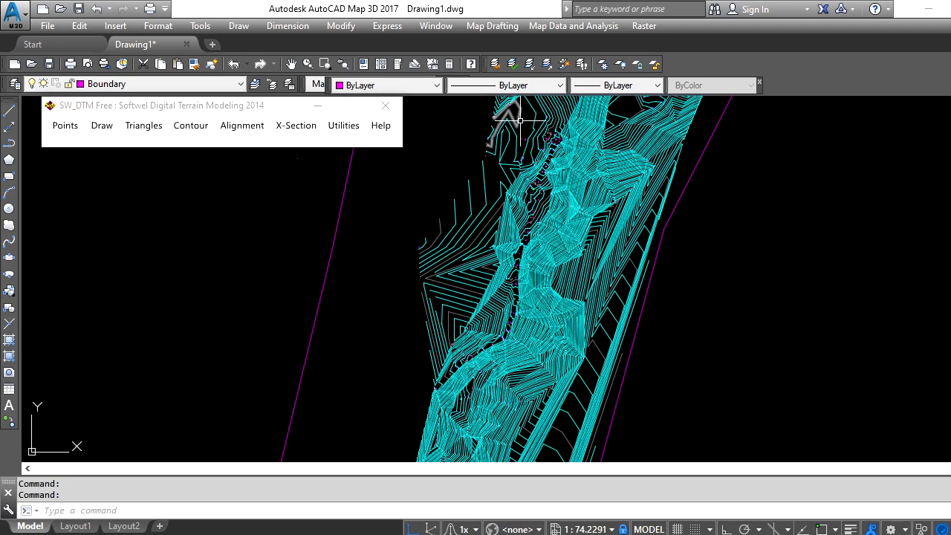
- Check the contour lines at the northern tip of the survey strip, up close and in overview
middle_drag(562, 276, 572, 139)
scroll(544, 216, down, 3)
scroll(516, 186, up, 5)
scroll(527, 205, down, 5)
scroll(549, 221, up, 2)
middle_drag(549, 221, 484, 427)
scroll(524, 299, up, 6)
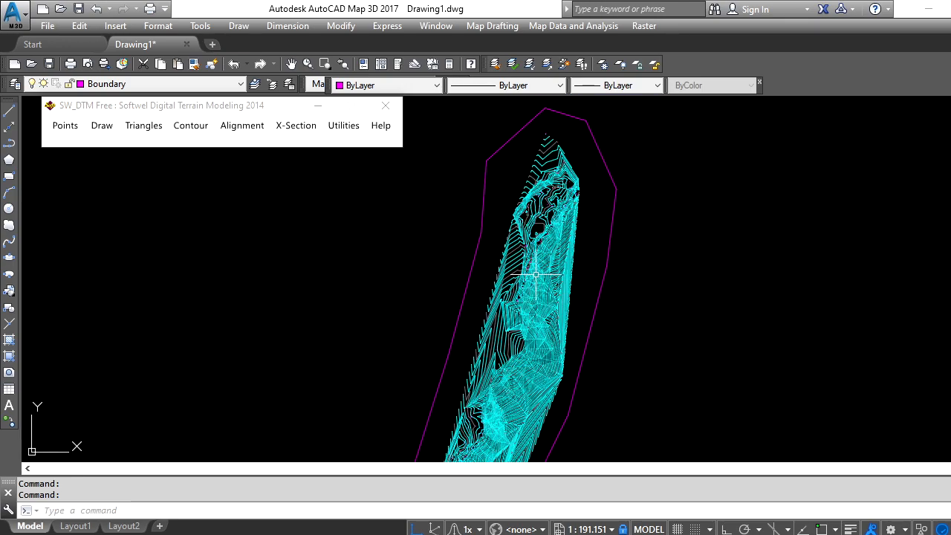
mouse_move(524, 300)
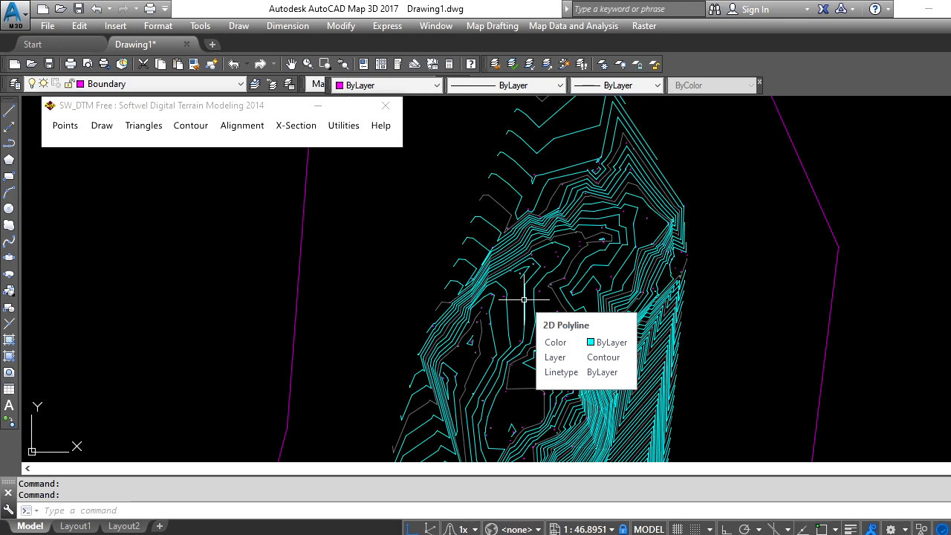
scroll(524, 300, down, 14)
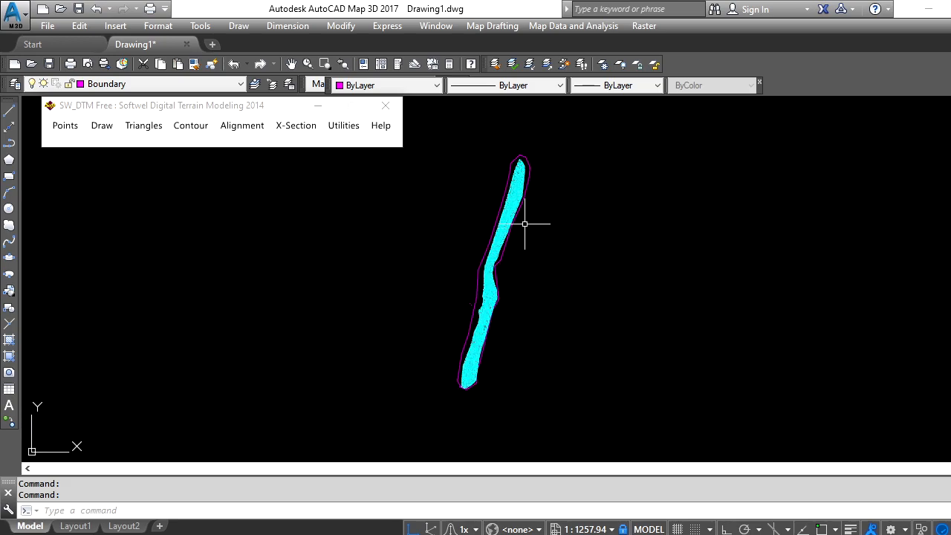
- Minimize the SW_DTM window, leaving most of the contour strip in view
scroll(507, 258, up, 4)
scroll(528, 275, up, 6)
scroll(506, 253, down, 8)
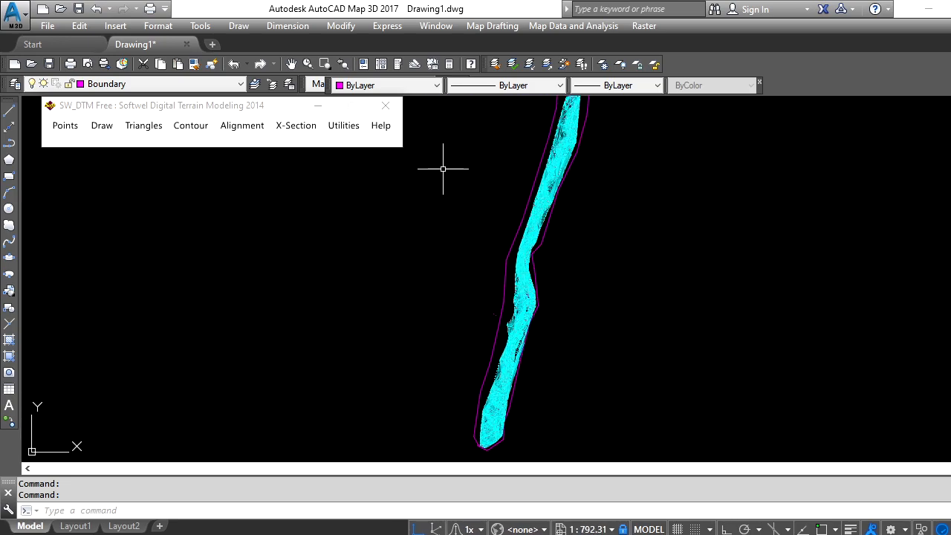
click(317, 108)
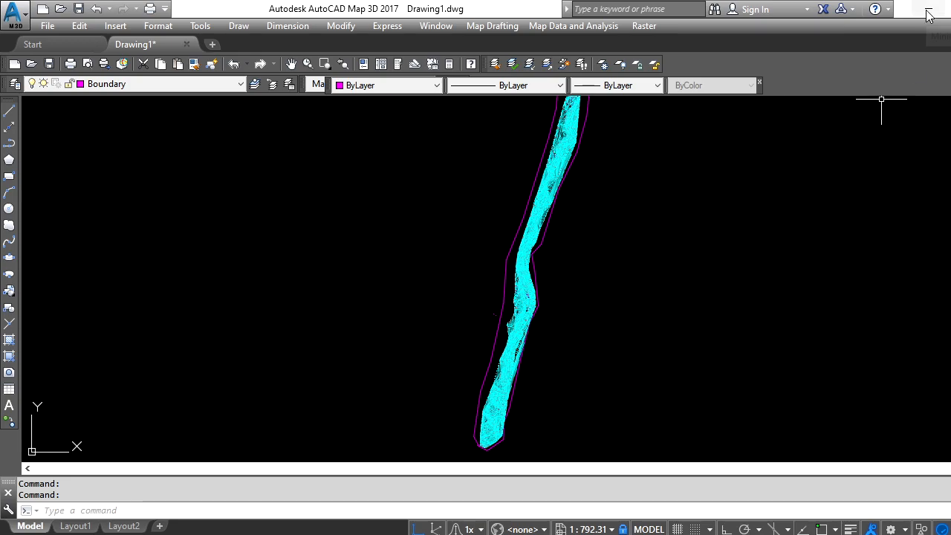